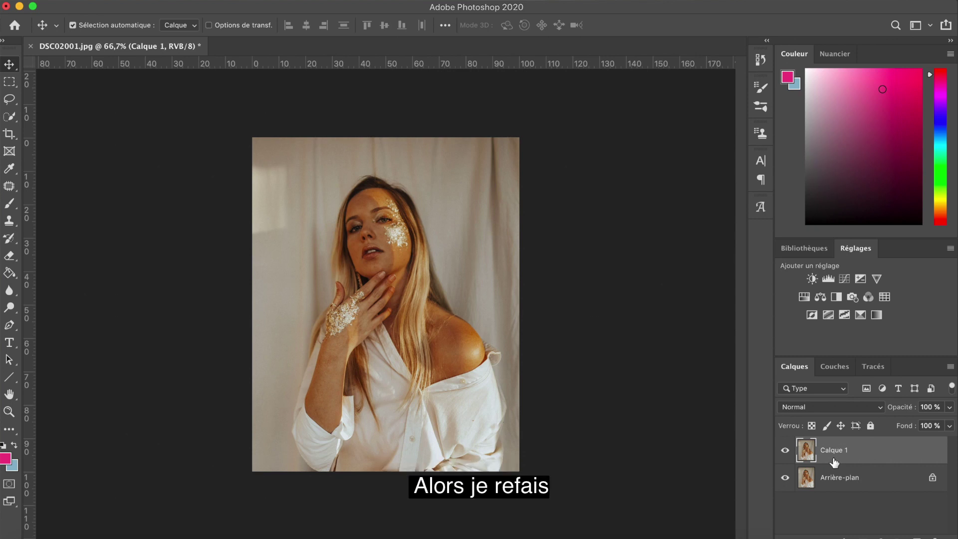
- Duplicate the Calque 1 layer and rename the copy "sujet"
key(super+j)
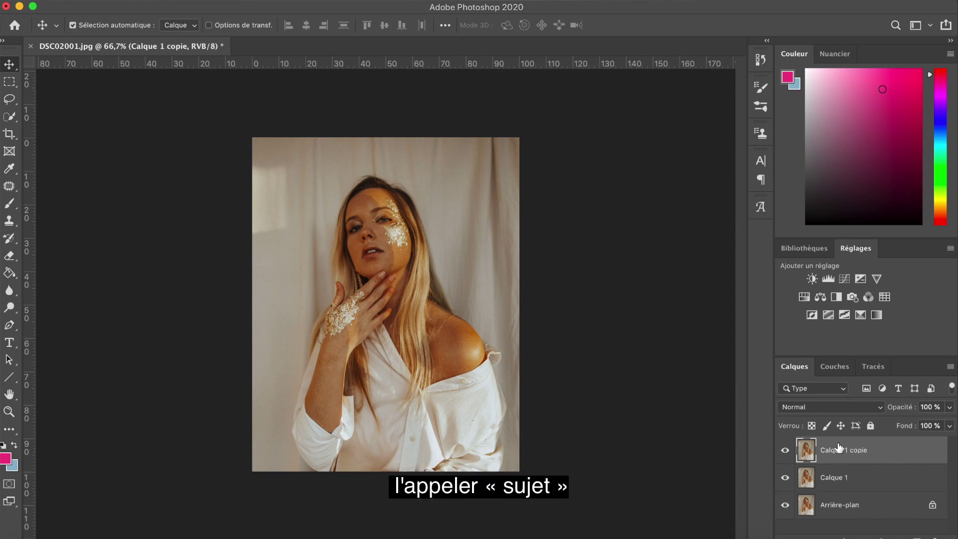
double_click(838, 451)
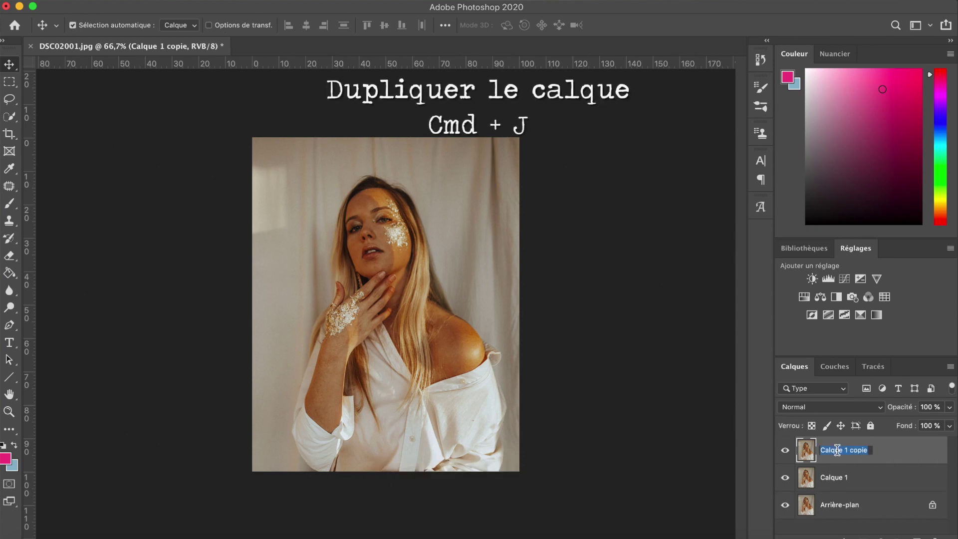
text(sujet)
key(Return)
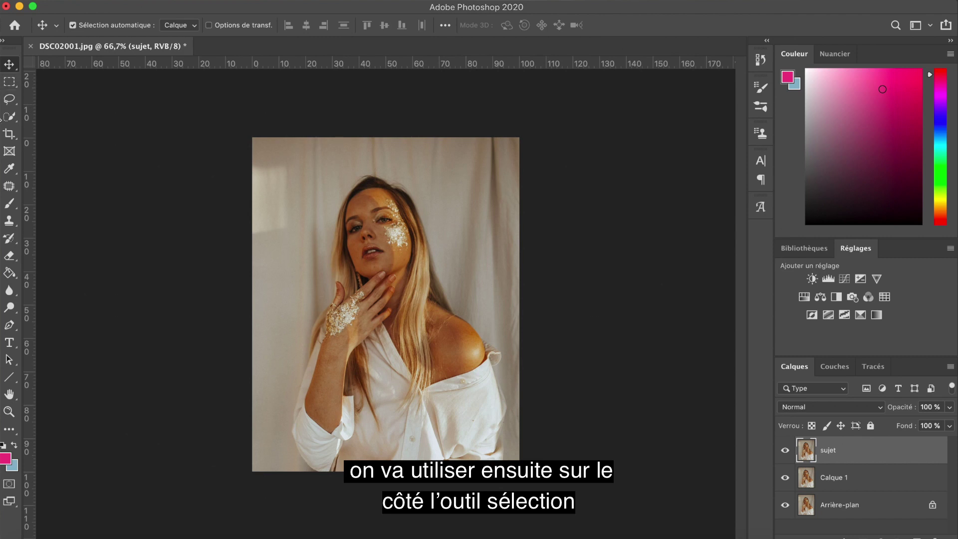
- Select the woman on the sujet layer with the Object Selection tool
click(12, 121)
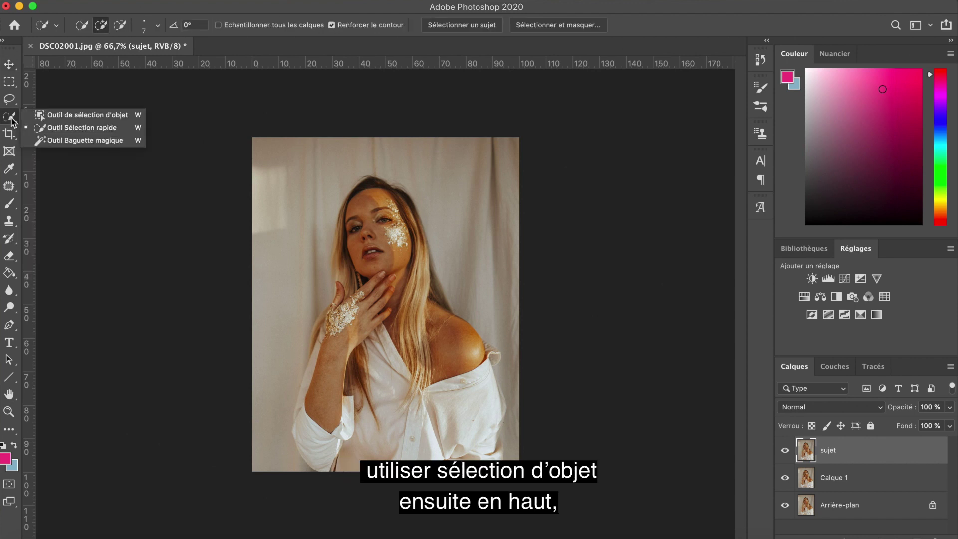
click(42, 117)
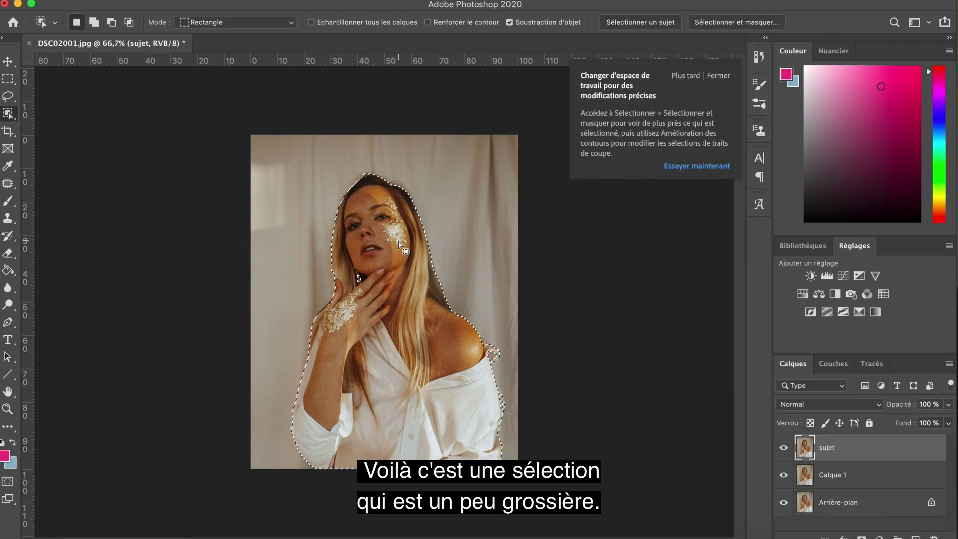
- Switch to the Quick Selection tool and examine the selection outline around the woman's hair, shoulder and sleeve
scroll(399, 241, up, 3)
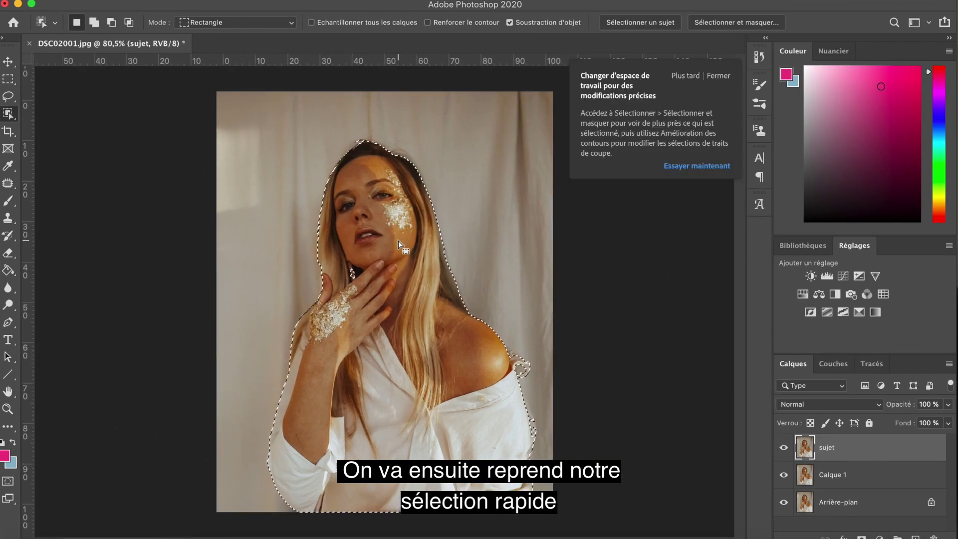
right_click(7, 115)
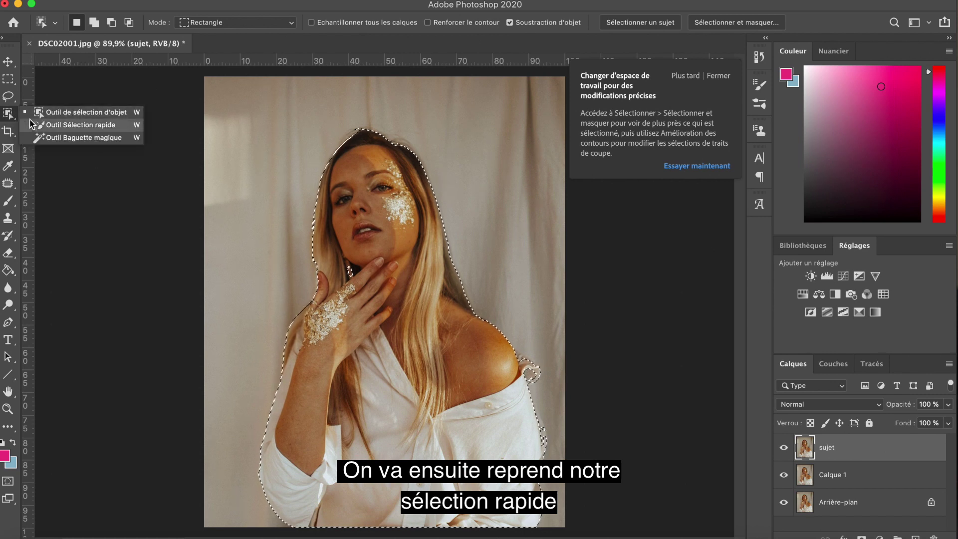
click(79, 125)
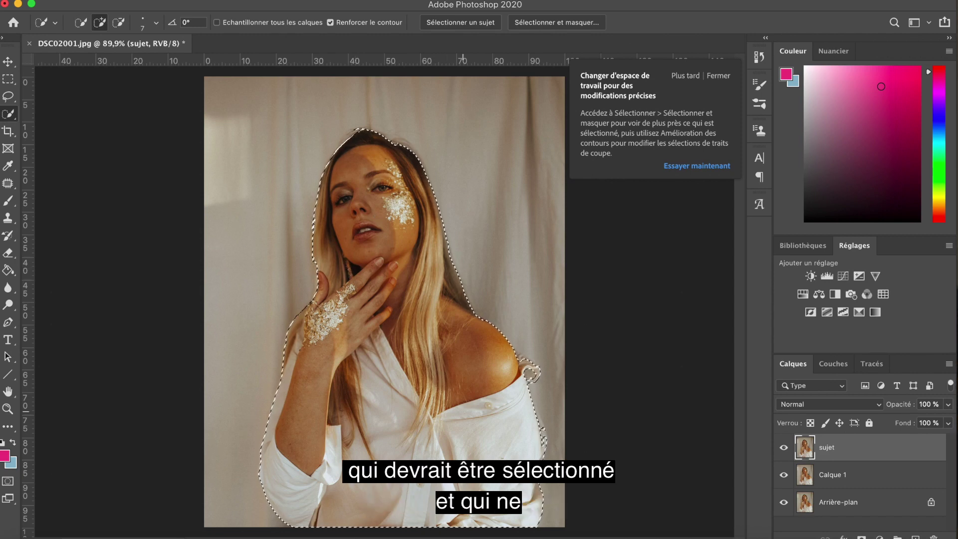
key(super+plus)
key(super+plus)
scroll(432, 352, up, 5)
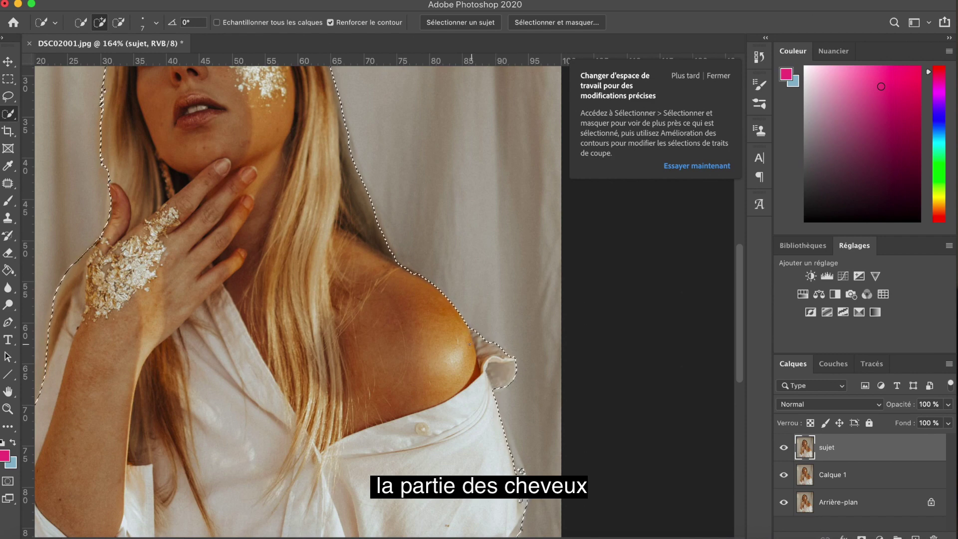
scroll(469, 344, up, 7)
scroll(470, 344, left, 4)
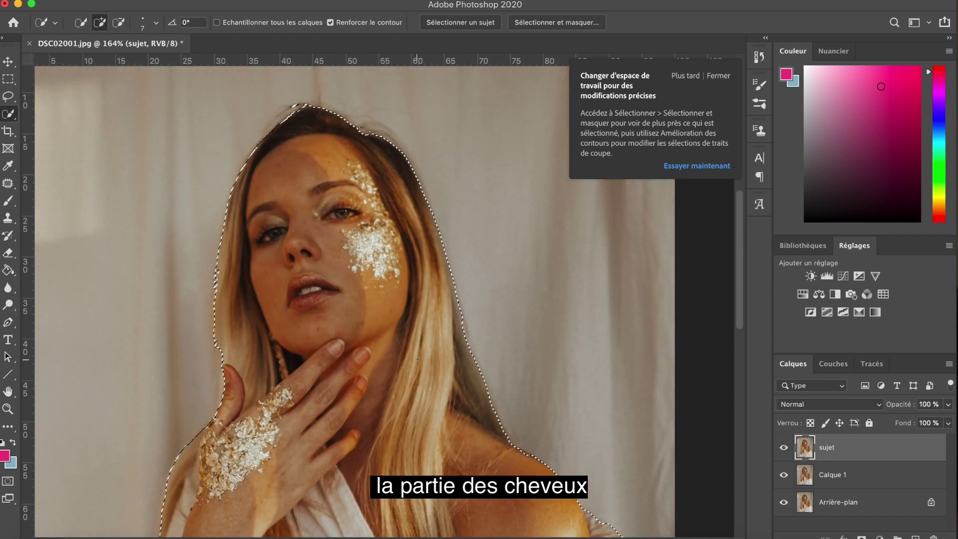
scroll(417, 359, down, 3)
scroll(417, 360, left, 1)
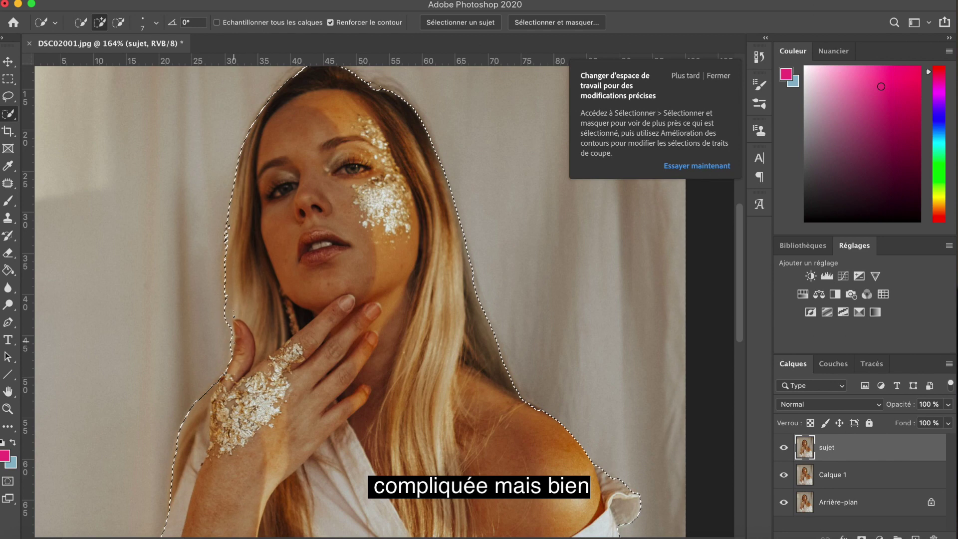
scroll(373, 385, down, 2)
scroll(373, 385, down, 5)
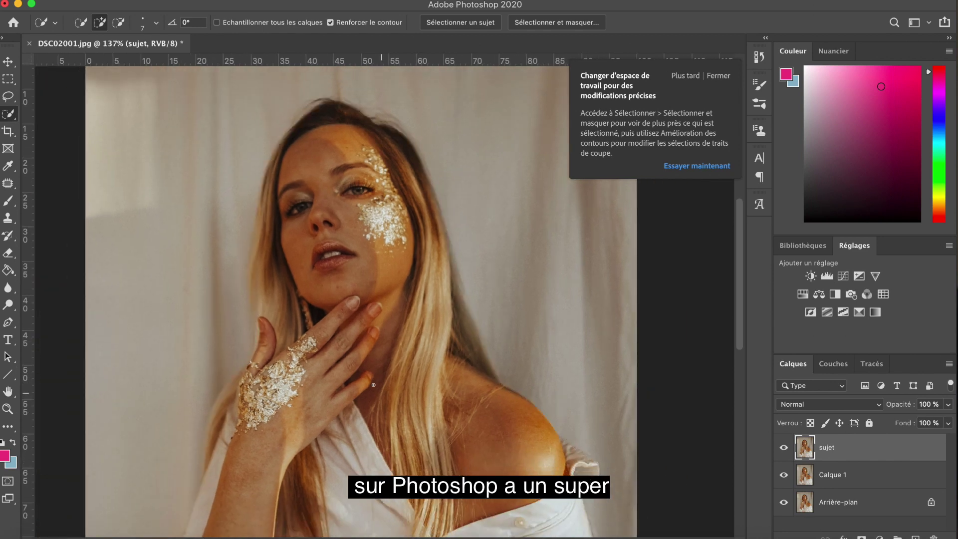
scroll(373, 385, up, 1)
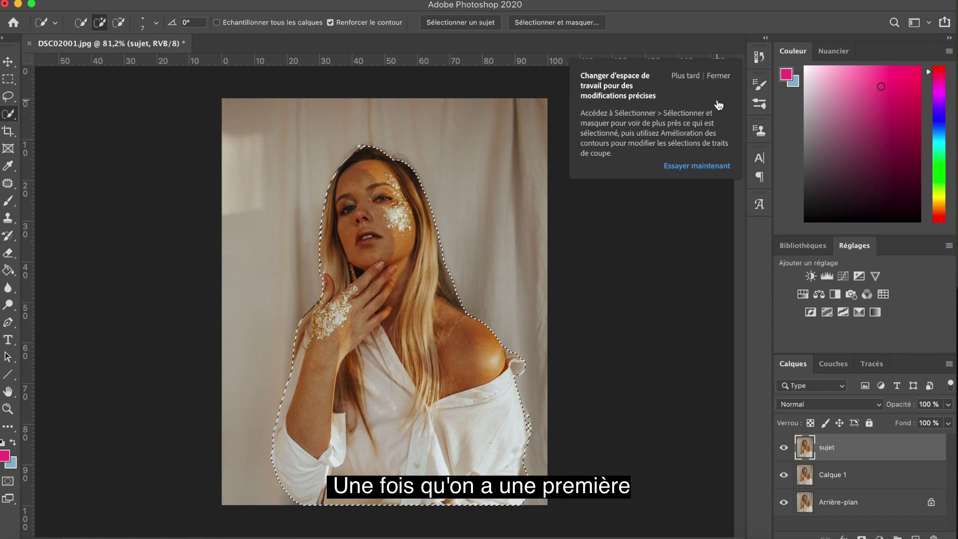
- Dismiss the workspace tip, open Select and Mask with the Refine Edge brush, and set the view mode to Noir et blanc
click(719, 77)
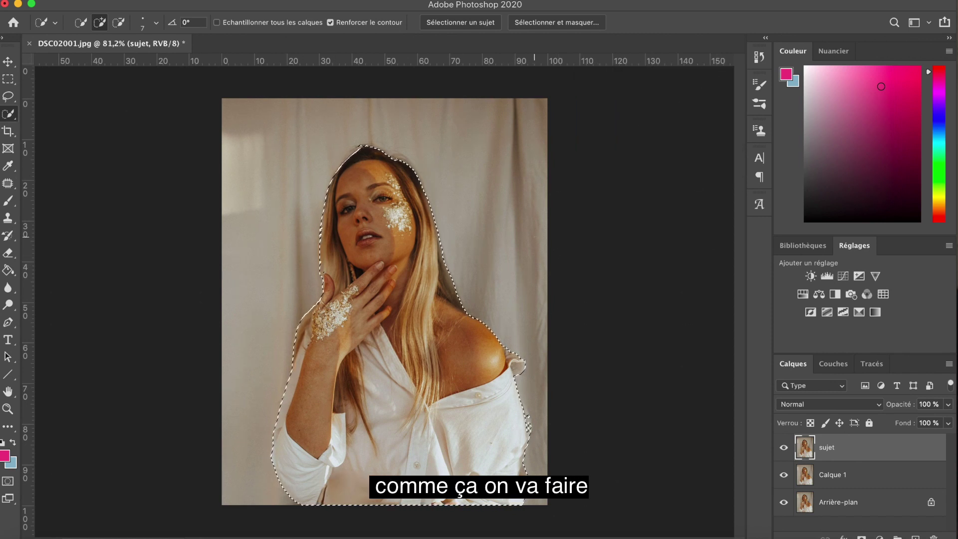
click(567, 23)
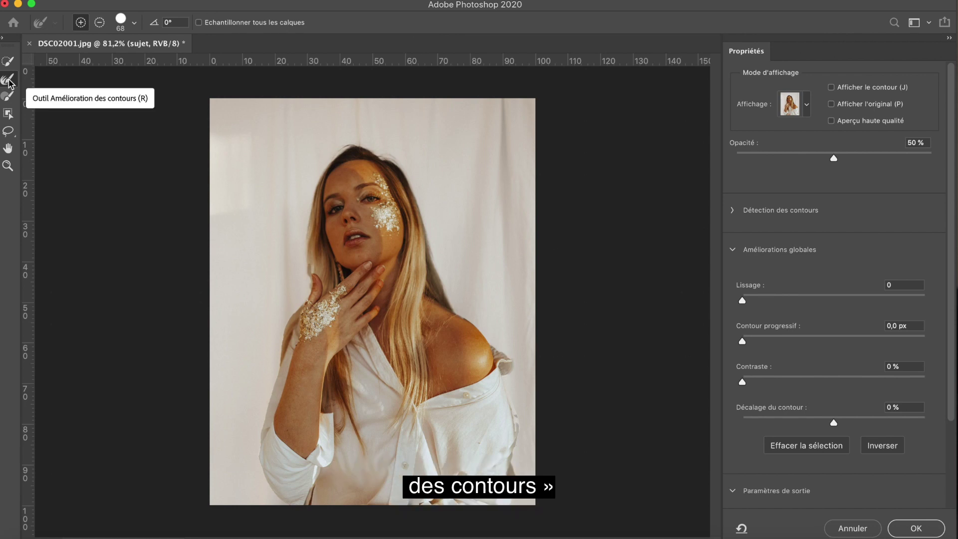
click(806, 109)
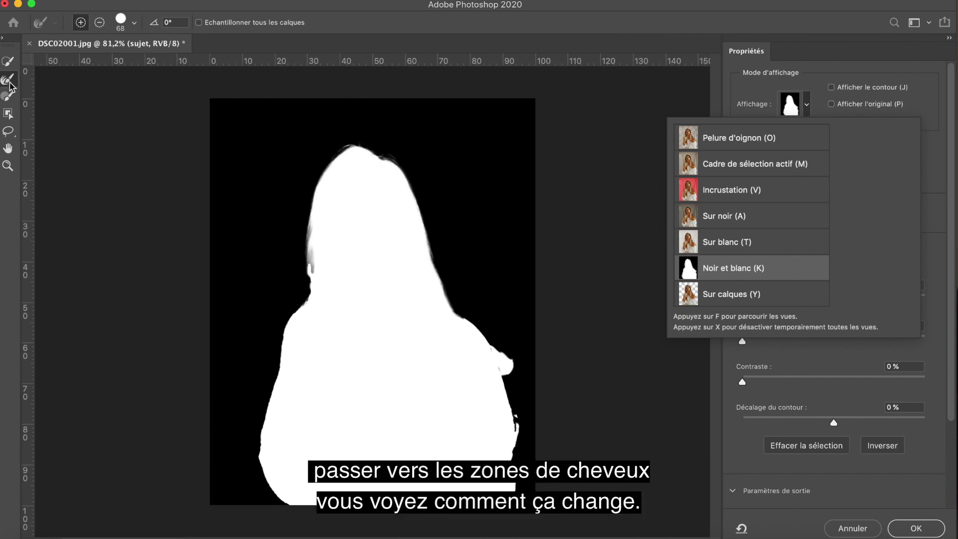
click(381, 159)
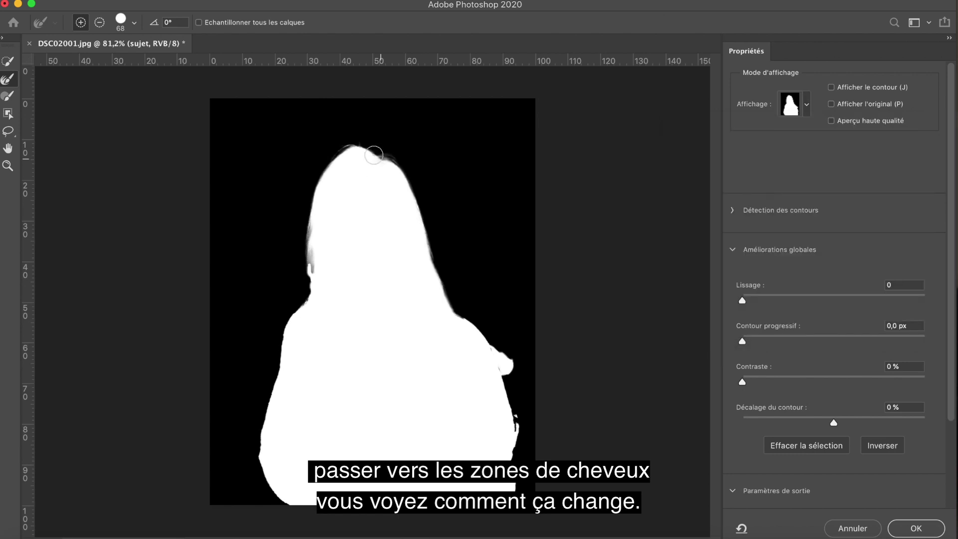
- Refine the mask edge along the hair on both sides of the head with the Refine Edge brush
mouse_move(336, 155)
mouse_down()
mouse_move(313, 199)
mouse_move(305, 302)
mouse_up()
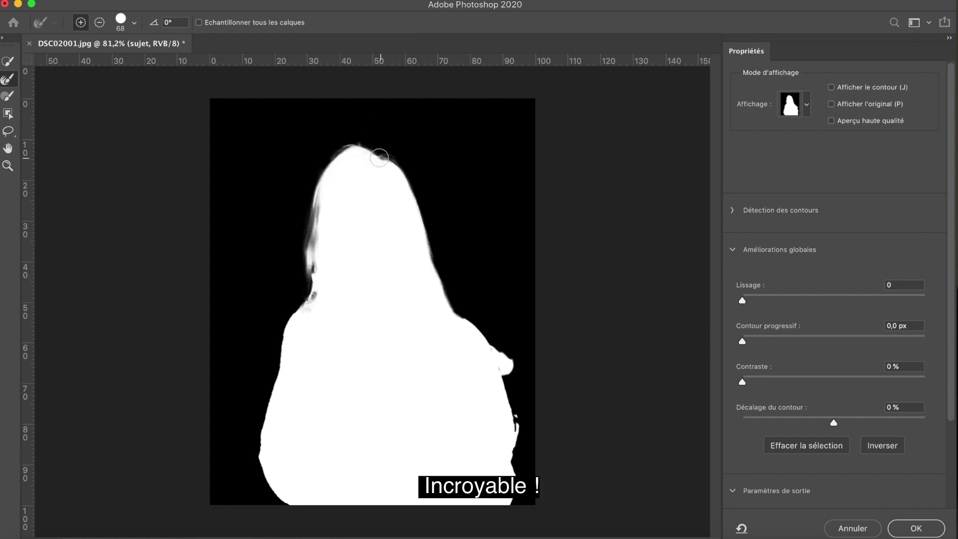
drag(404, 173, 457, 309)
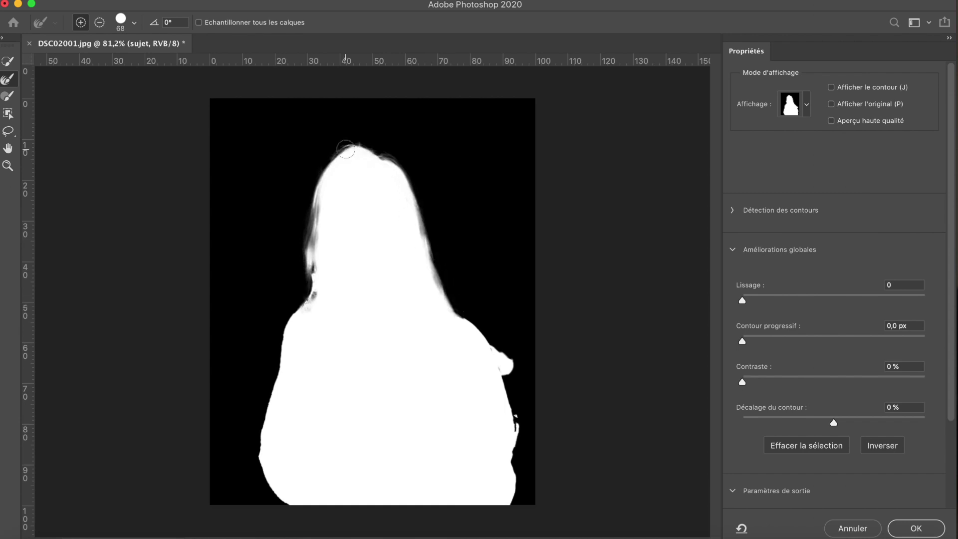
mouse_move(342, 150)
mouse_down()
mouse_move(311, 190)
mouse_move(308, 215)
mouse_up()
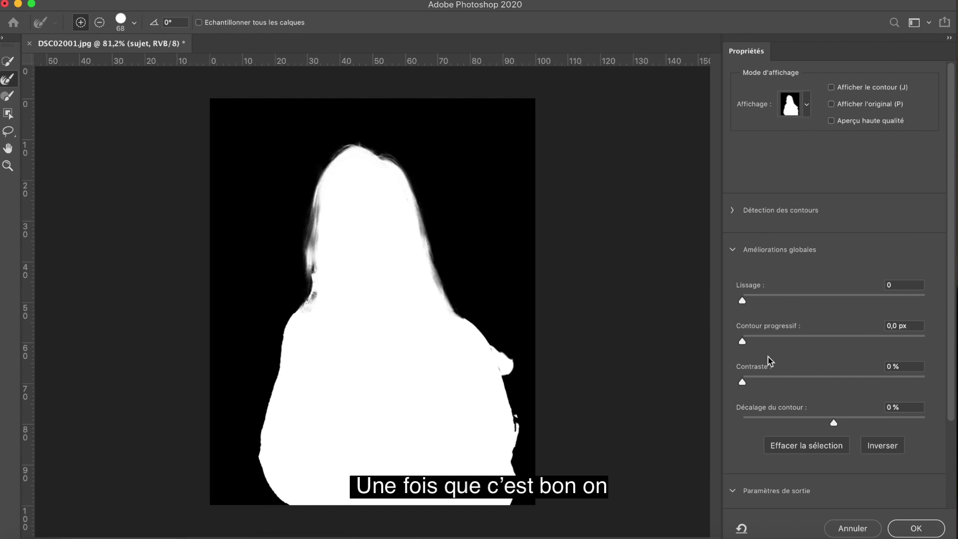
- Output the refined selection as a layer mask (Masque de fusion) on the sujet layer
scroll(817, 432, down, 5)
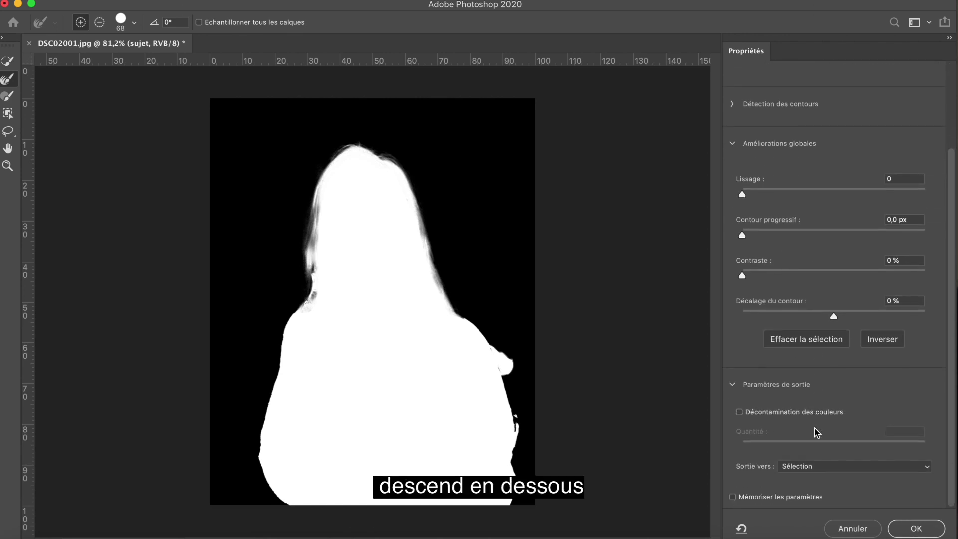
click(808, 467)
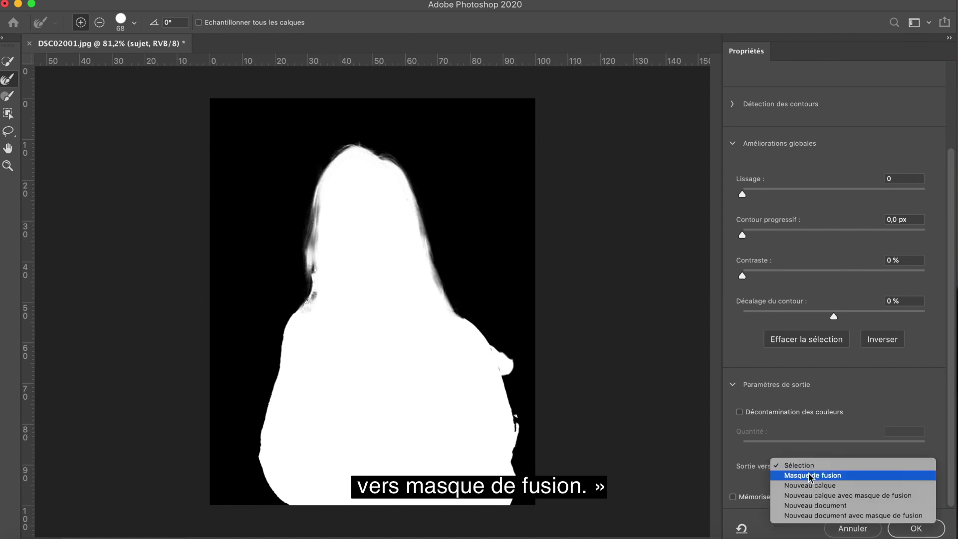
click(810, 475)
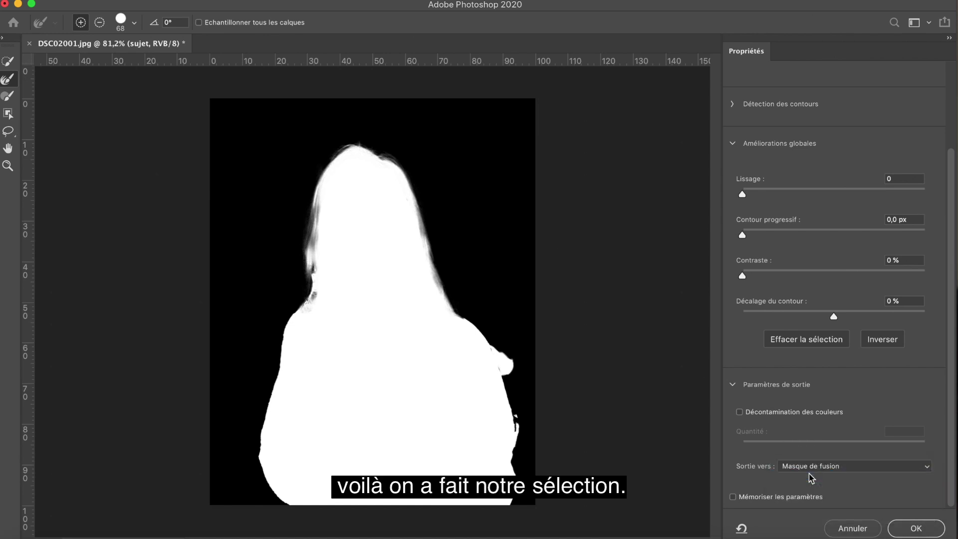
click(917, 528)
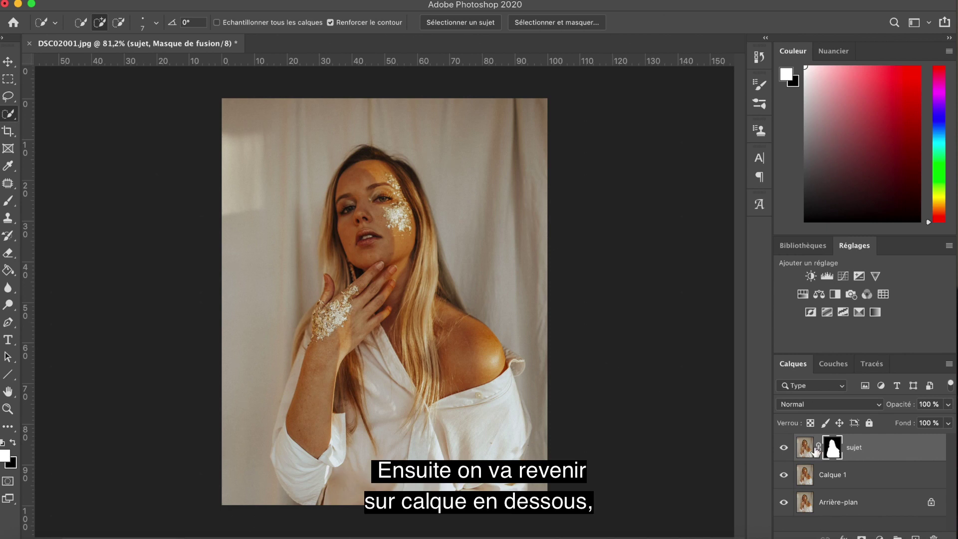
- Add a solid colour fill layer in orange (dd9a4b) directly above Calque 1
click(880, 486)
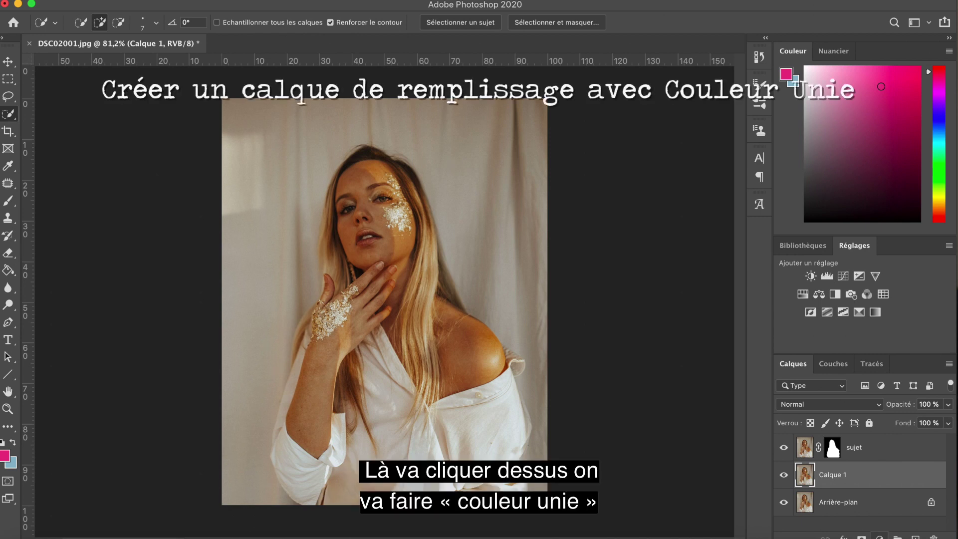
click(880, 537)
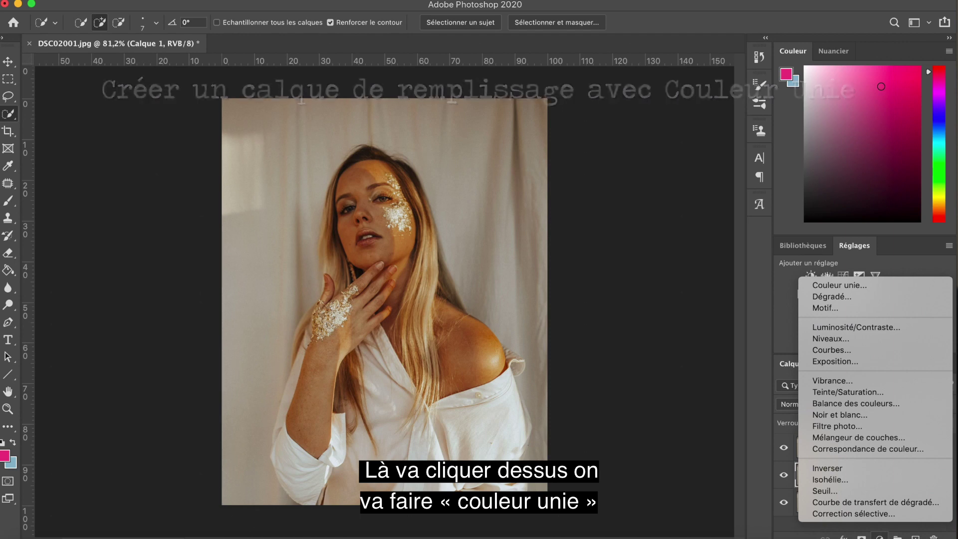
click(872, 288)
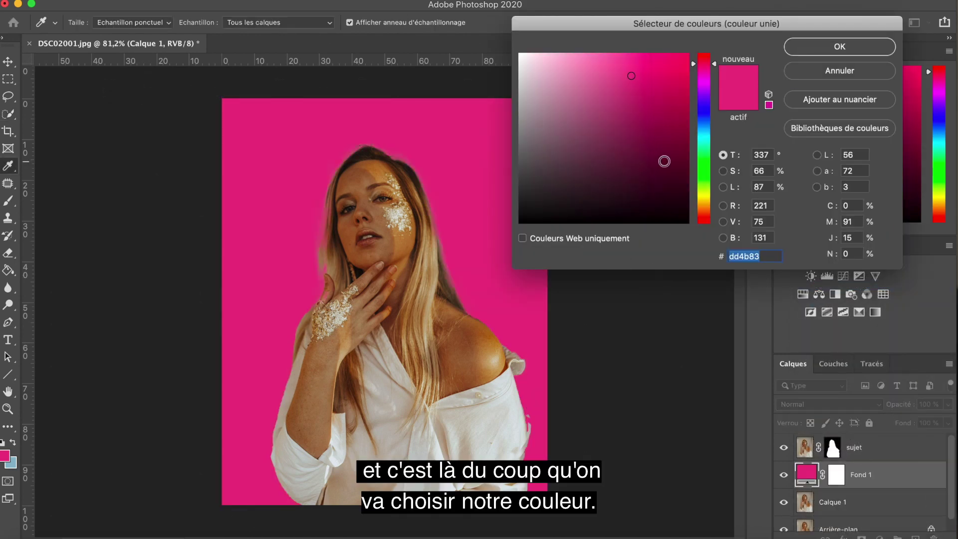
click(705, 208)
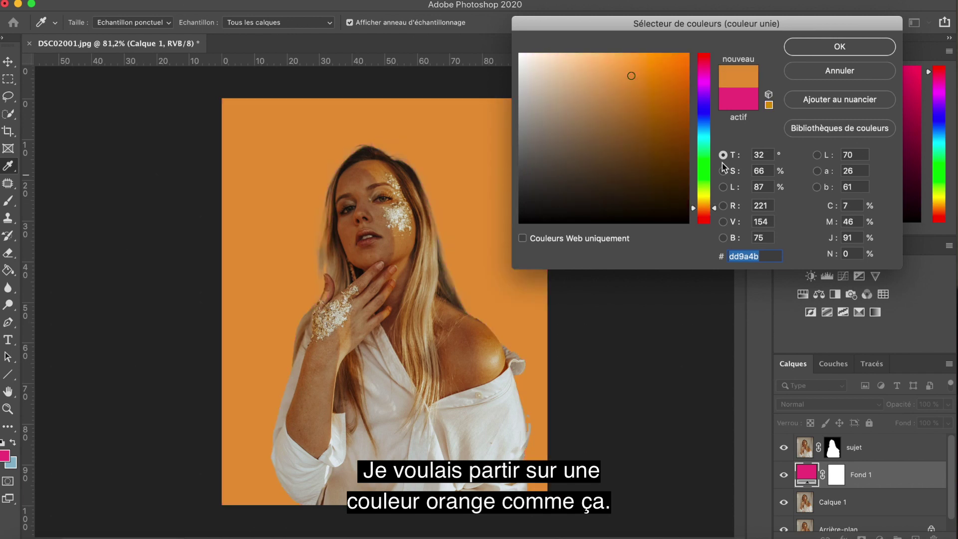
click(810, 49)
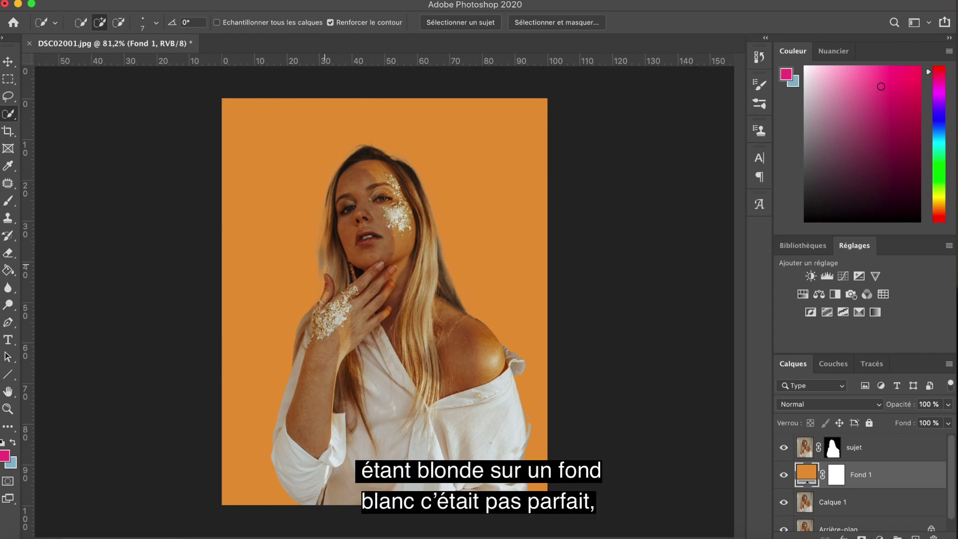
- Set the blending mode of the orange fill layer to Lumière tamisée
scroll(325, 264, up, 3)
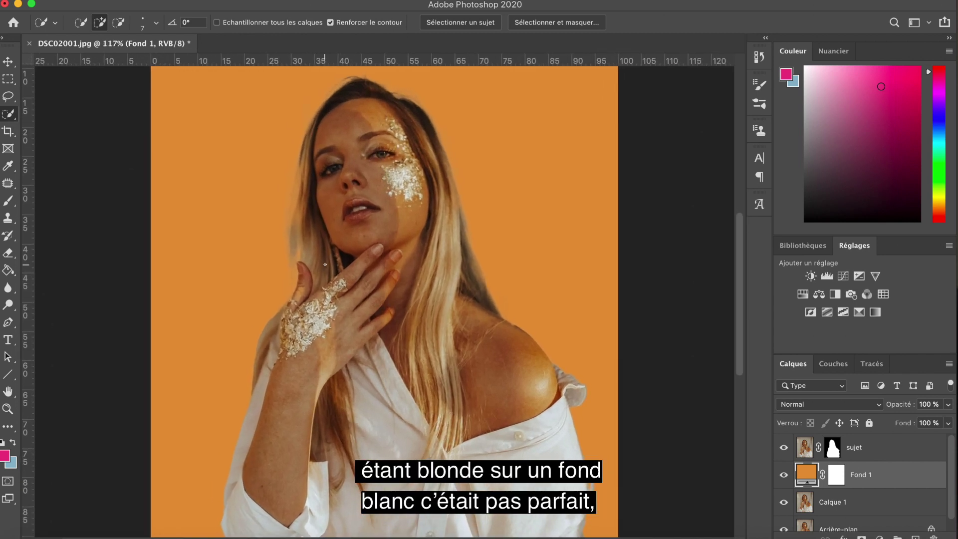
scroll(331, 256, down, 1)
scroll(331, 257, up, 3)
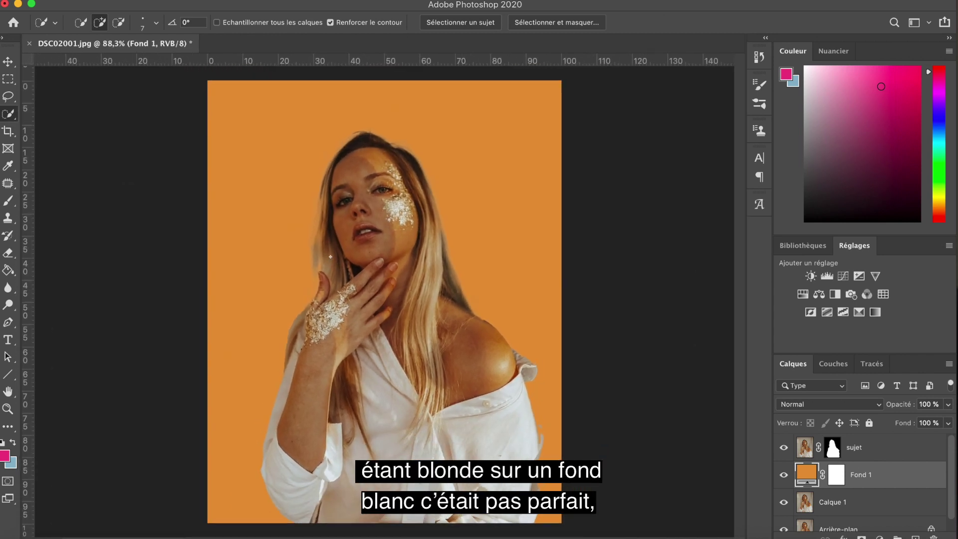
scroll(330, 256, down, 4)
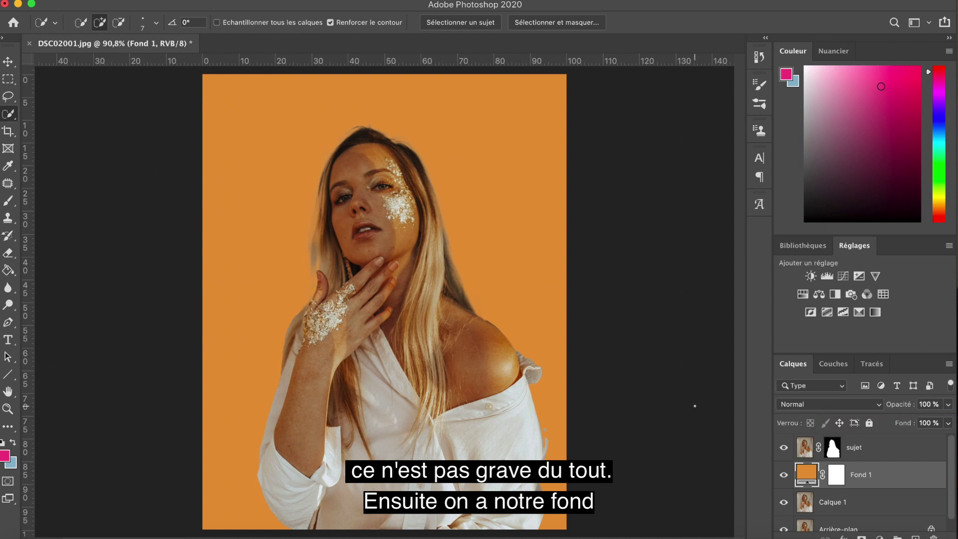
scroll(695, 406, up, 2)
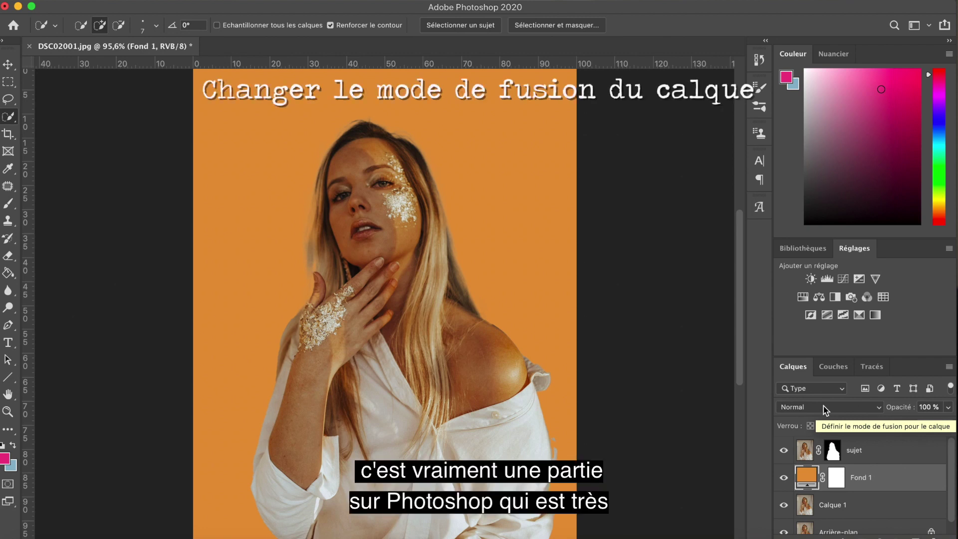
click(823, 407)
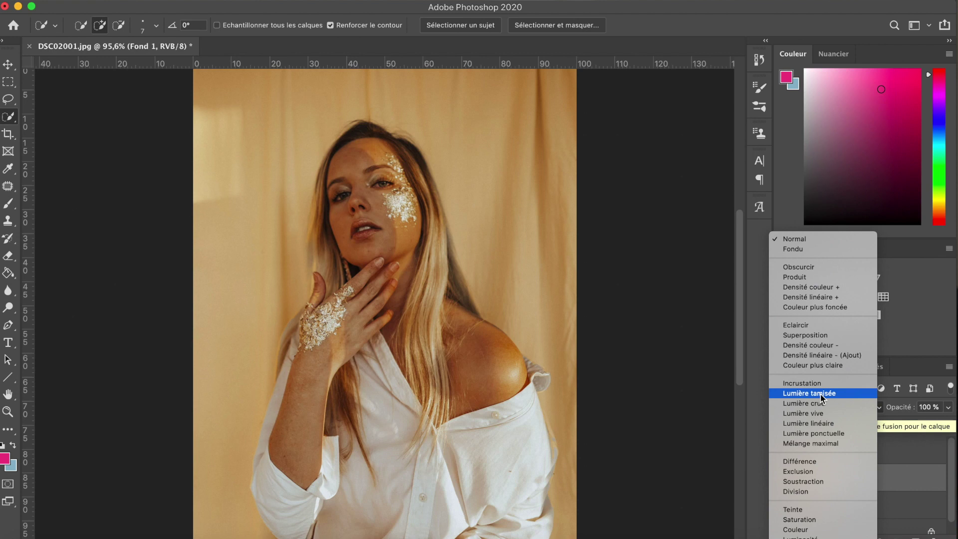
click(821, 395)
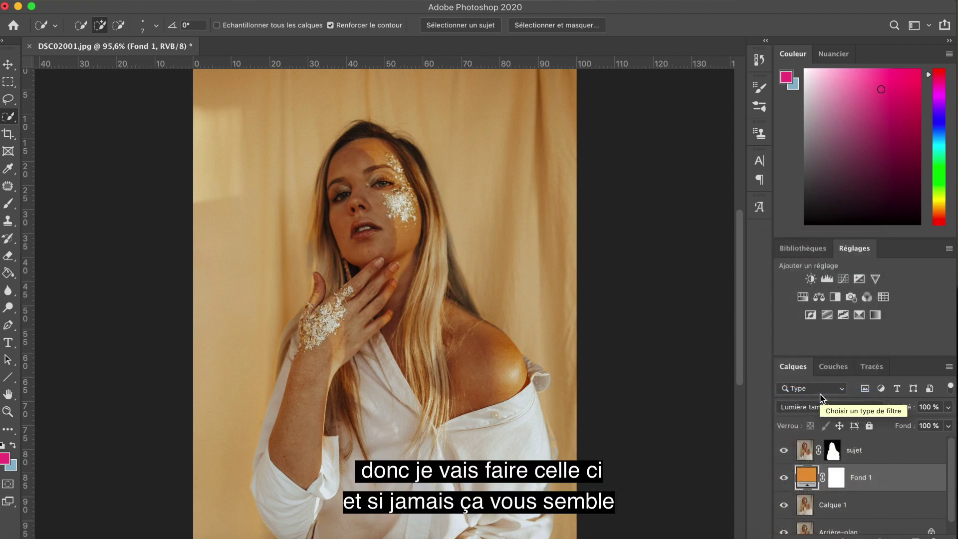
- Lower the opacity of the Fond 1 fill layer to 65 %
click(948, 408)
mouse_move(948, 423)
mouse_down()
mouse_move(915, 425)
mouse_move(934, 433)
mouse_up()
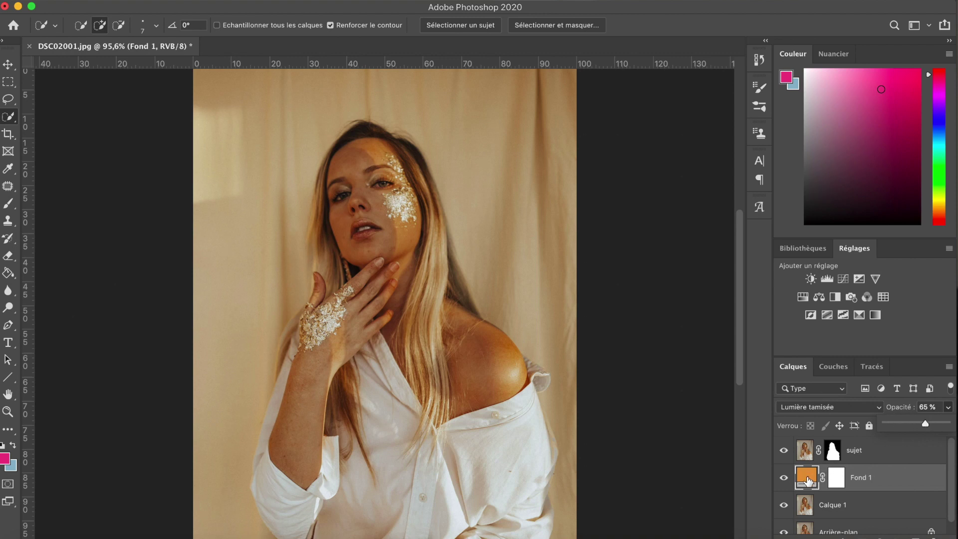
click(948, 408)
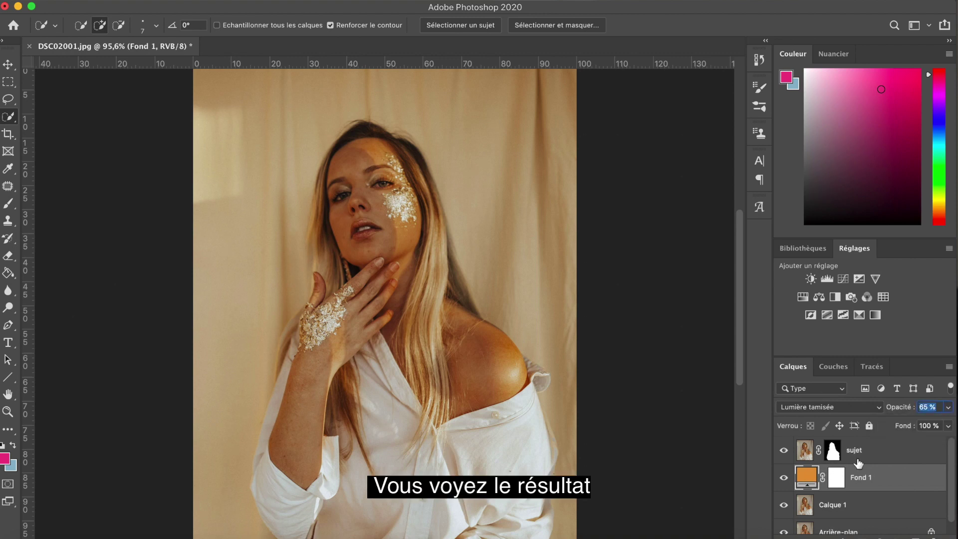
- Try violet, green, turquoise and pink hues for the Fond 1 fill, and set its colour to the reddish orange dd824b
double_click(807, 478)
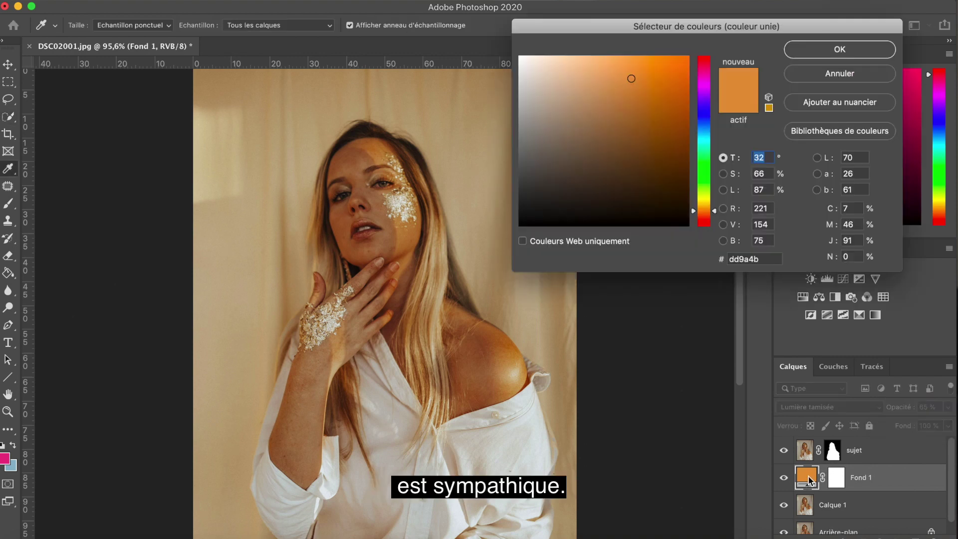
click(707, 108)
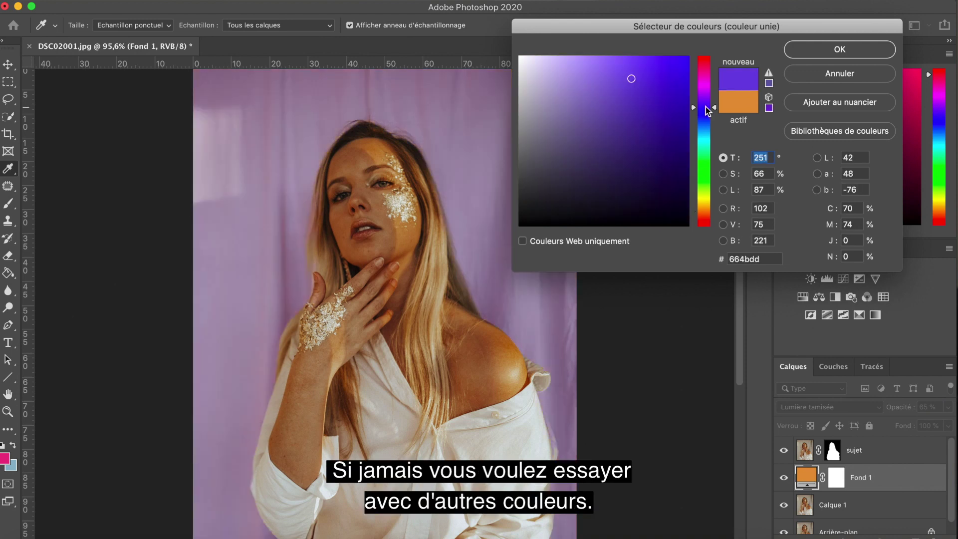
click(711, 73)
click(703, 187)
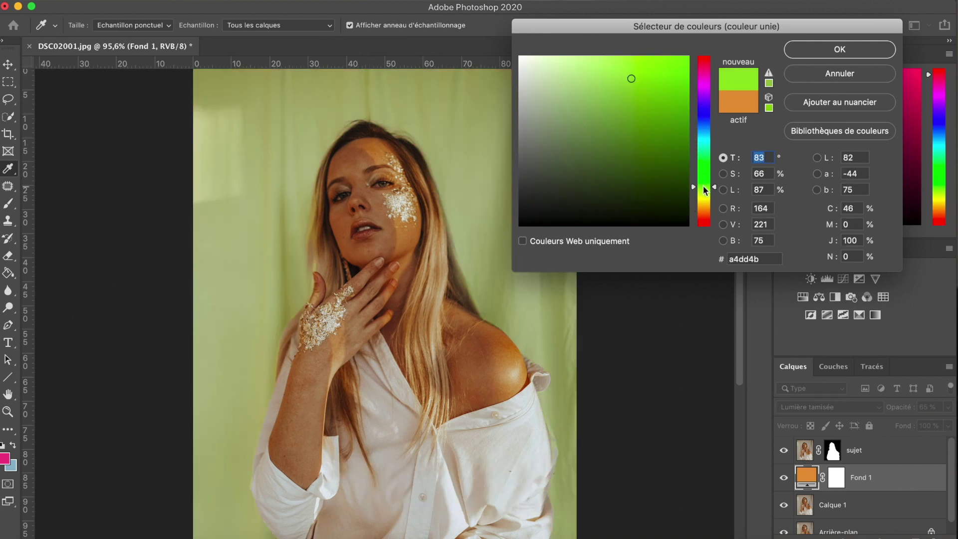
click(707, 213)
click(708, 139)
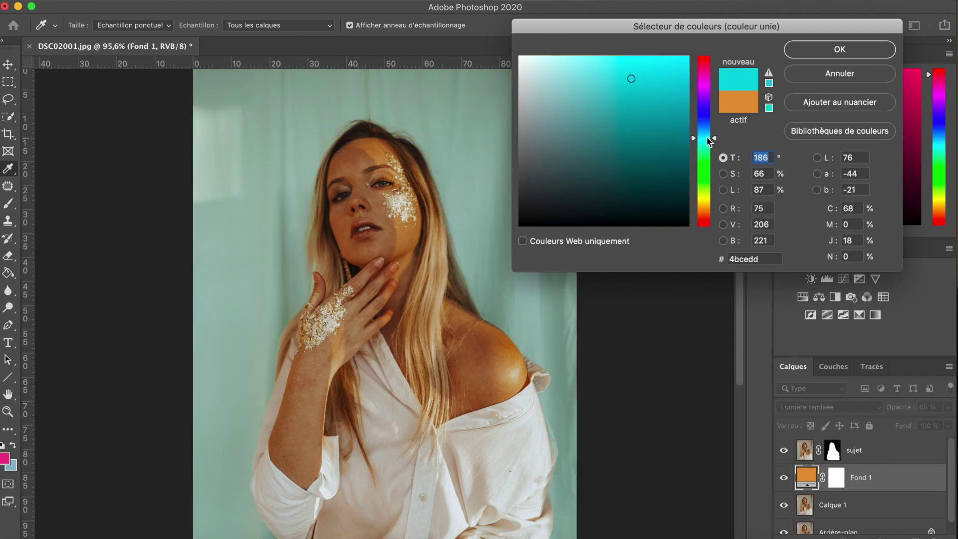
click(707, 82)
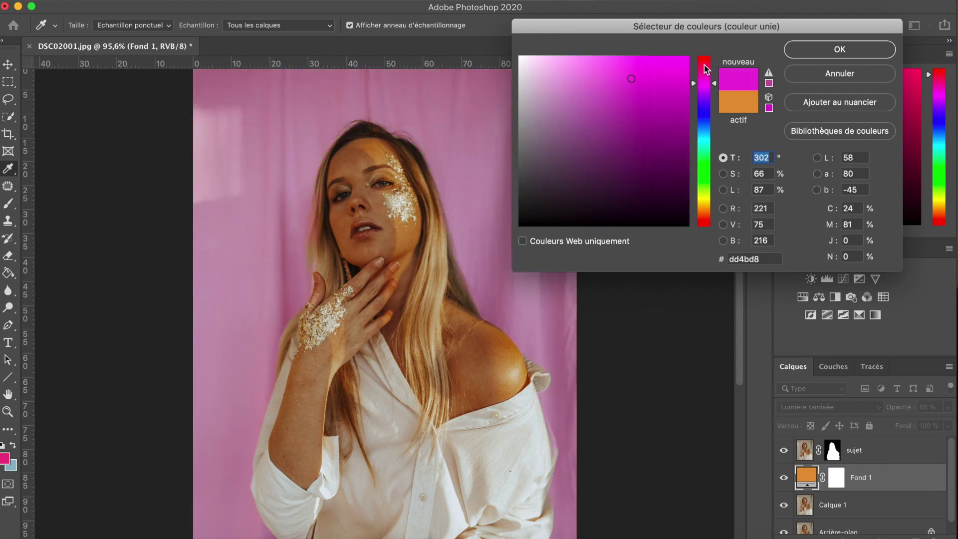
click(706, 69)
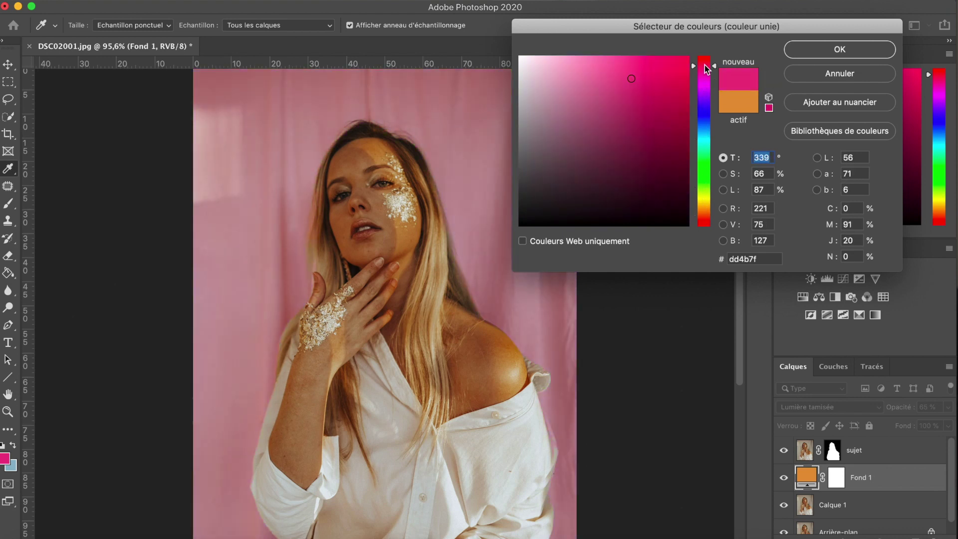
click(705, 210)
drag(707, 213, 707, 217)
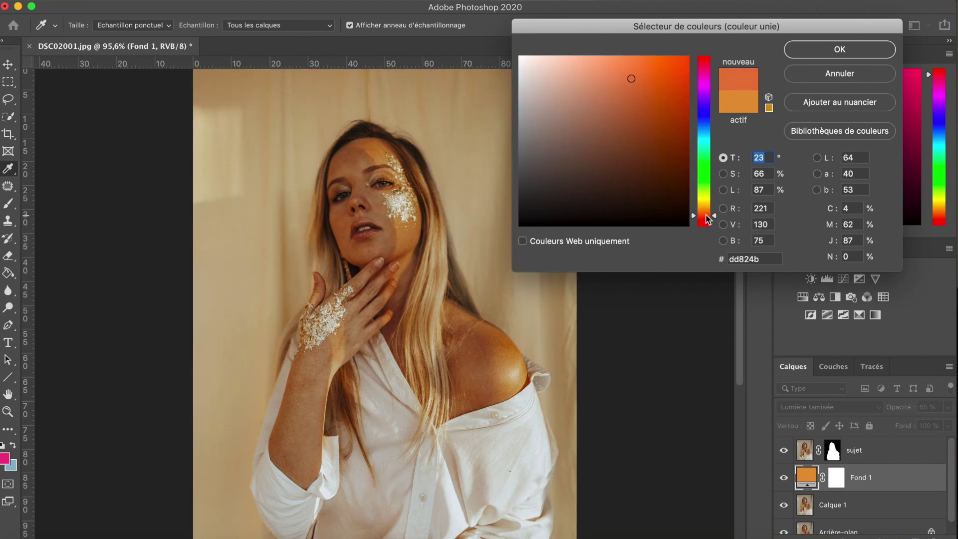
click(864, 50)
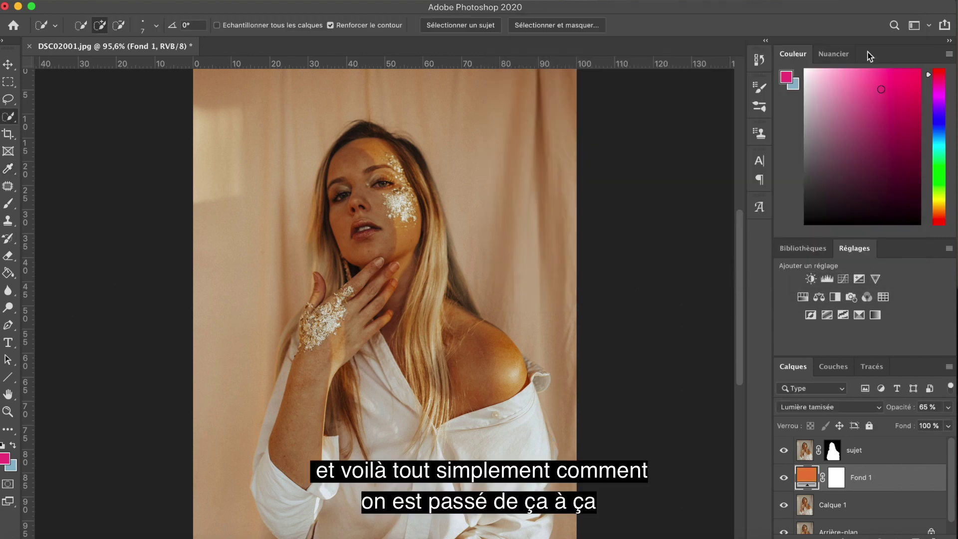
- Compare the whole portrait before and after by hiding the Fond 1 fill layer and showing it again
scroll(621, 353, down, 4)
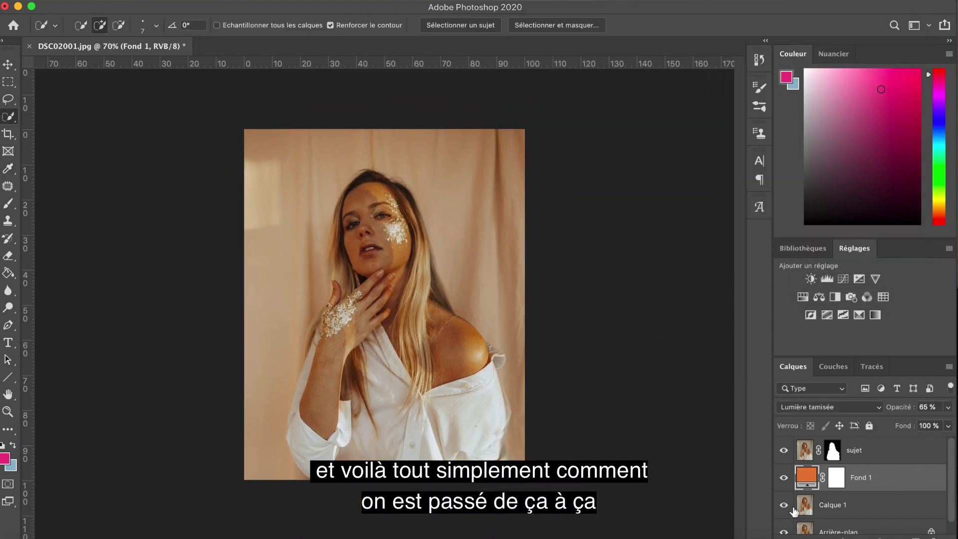
click(784, 479)
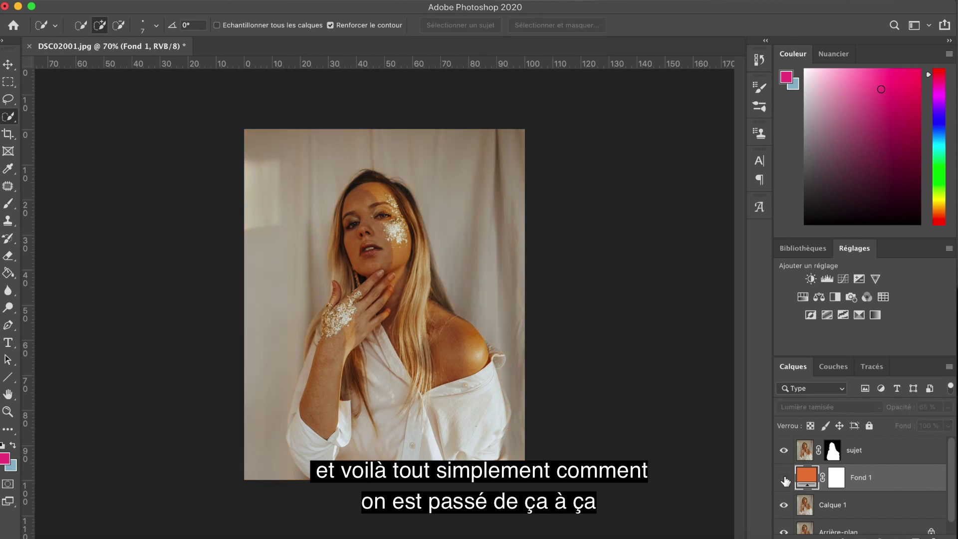
click(784, 479)
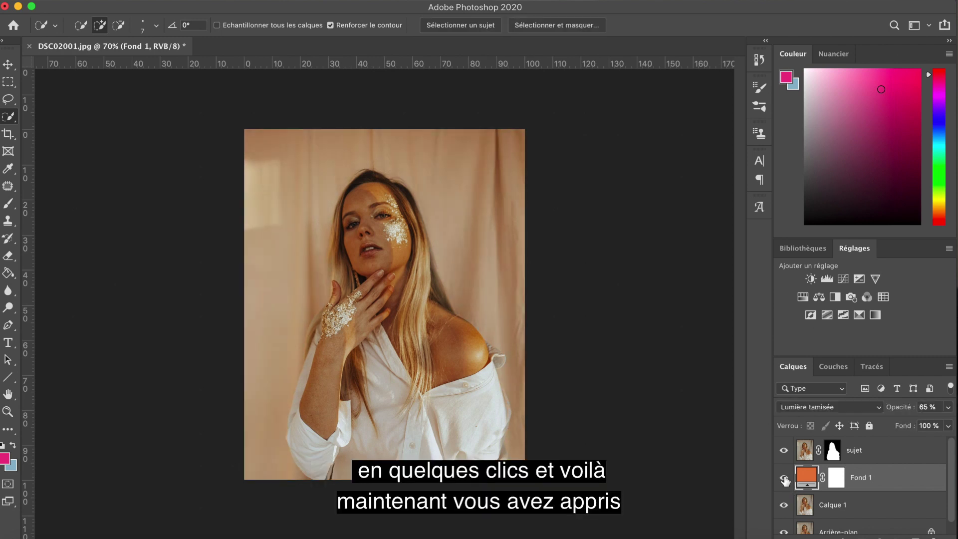